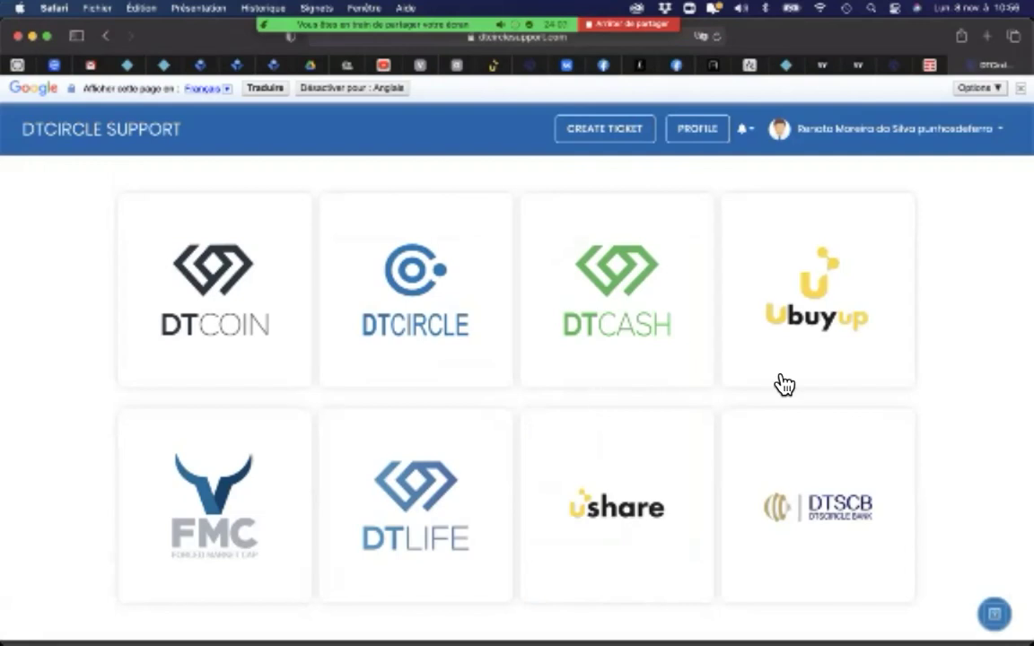
Step: Start a new support ticket from the Ushare tile
scroll(1000, 398, down, 2)
scroll(1003, 401, up, 2)
scroll(1003, 402, up, 1)
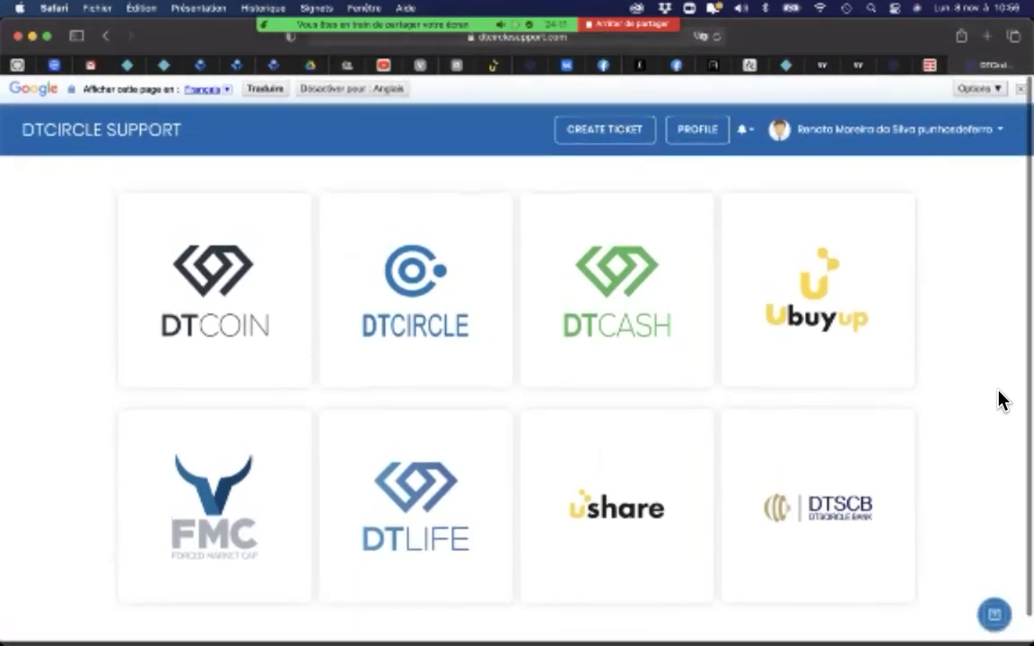
scroll(1000, 399, down, 2)
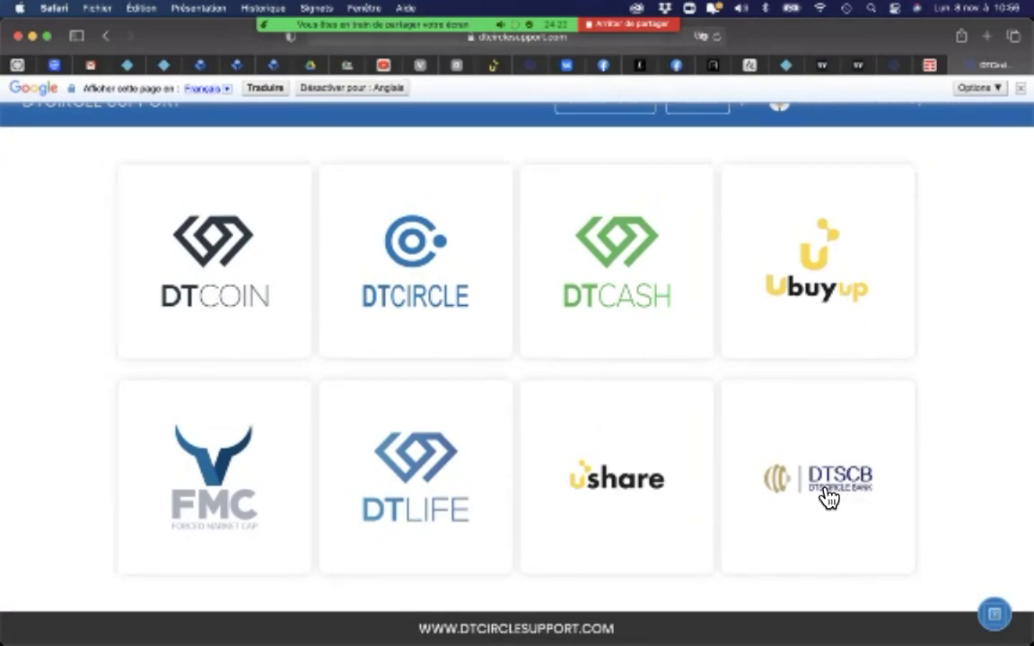
click(608, 489)
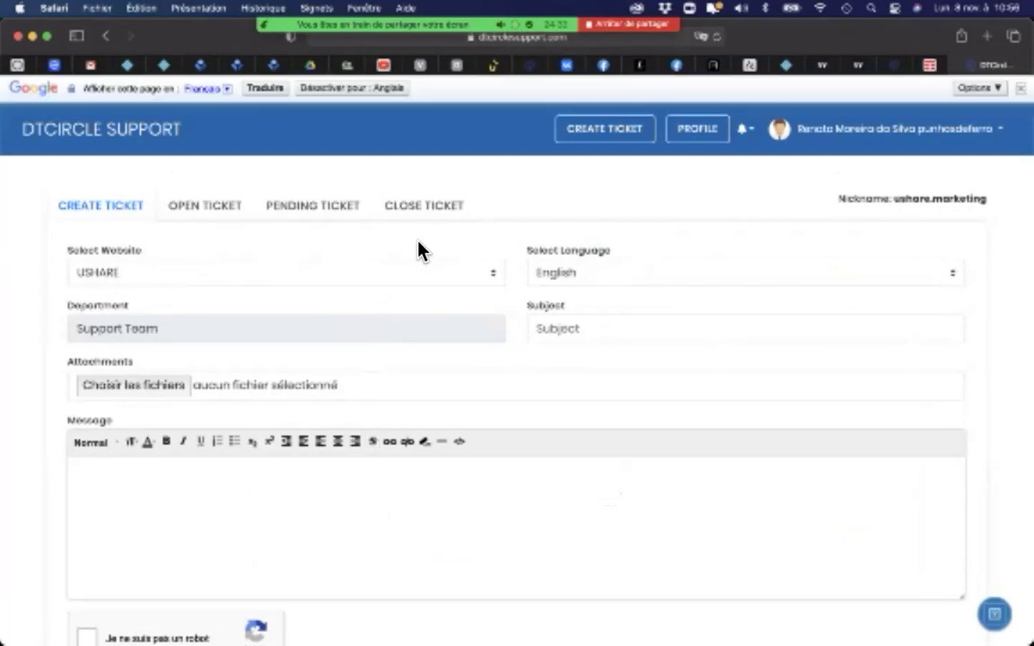
Step: Keep USHARE as the ticket website and English as the language
click(492, 280)
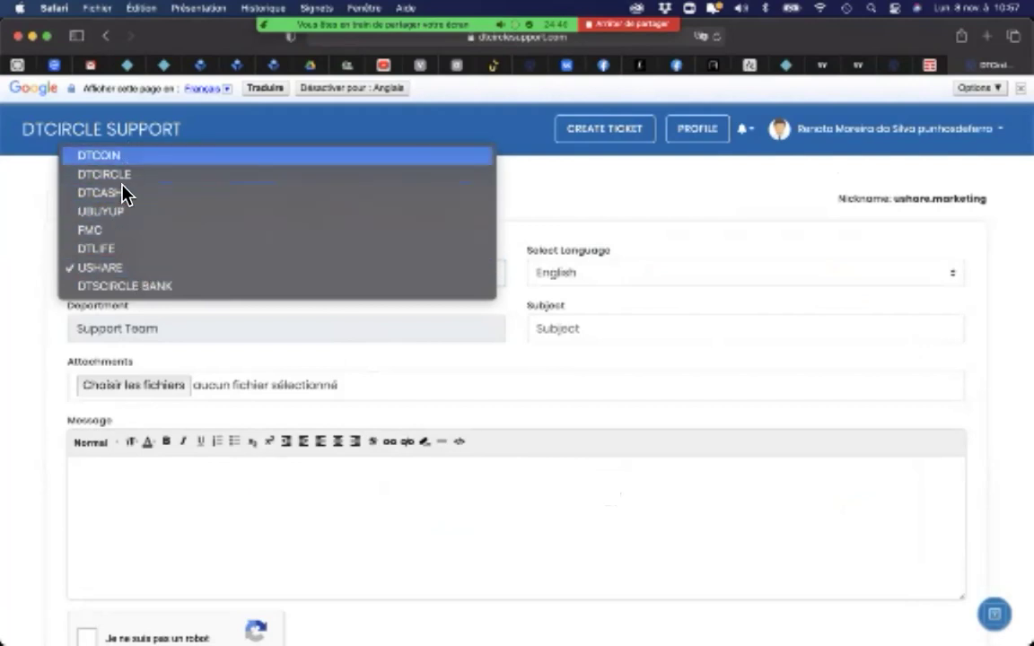
click(103, 272)
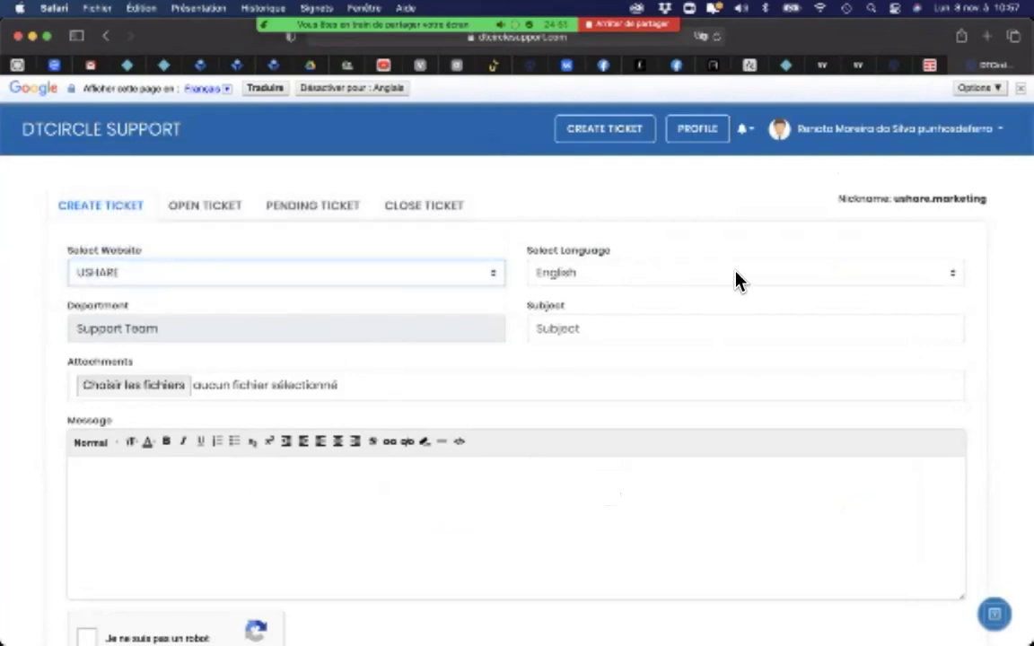
click(952, 277)
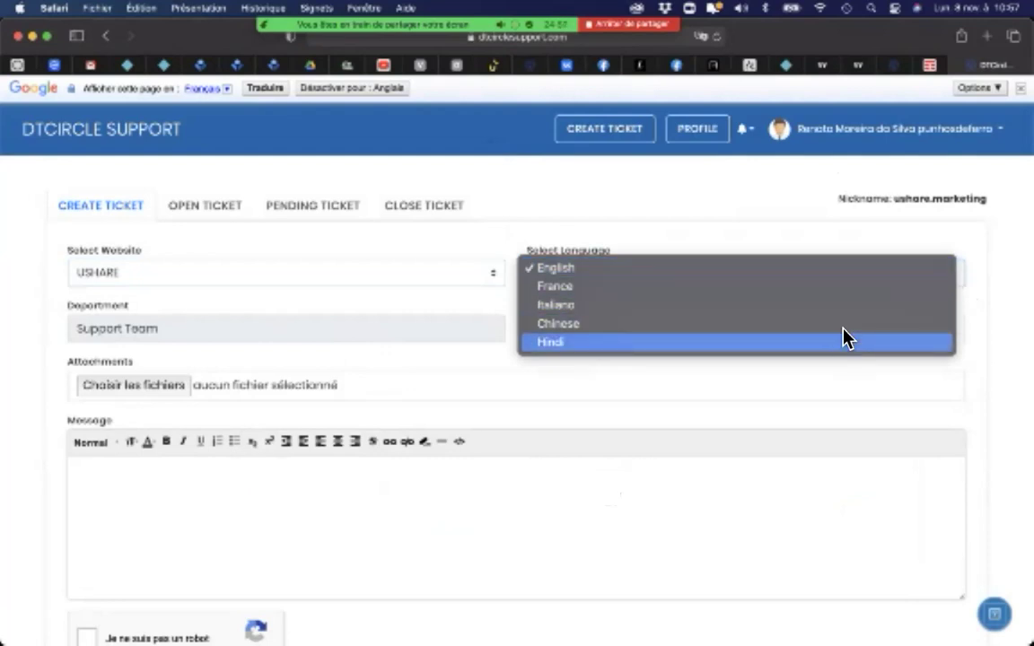
click(905, 244)
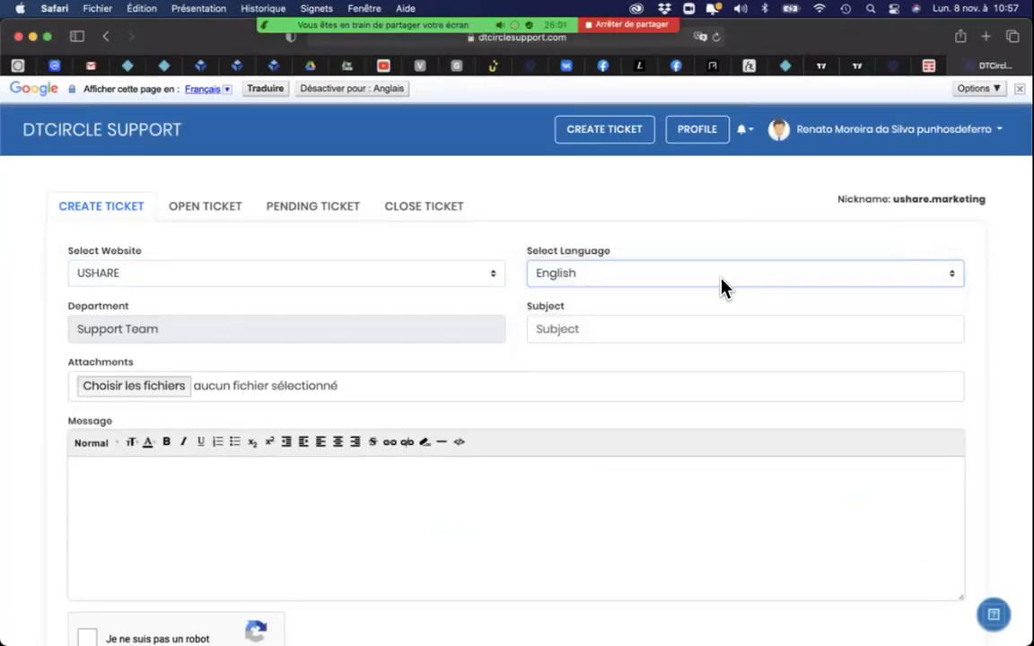
click(622, 330)
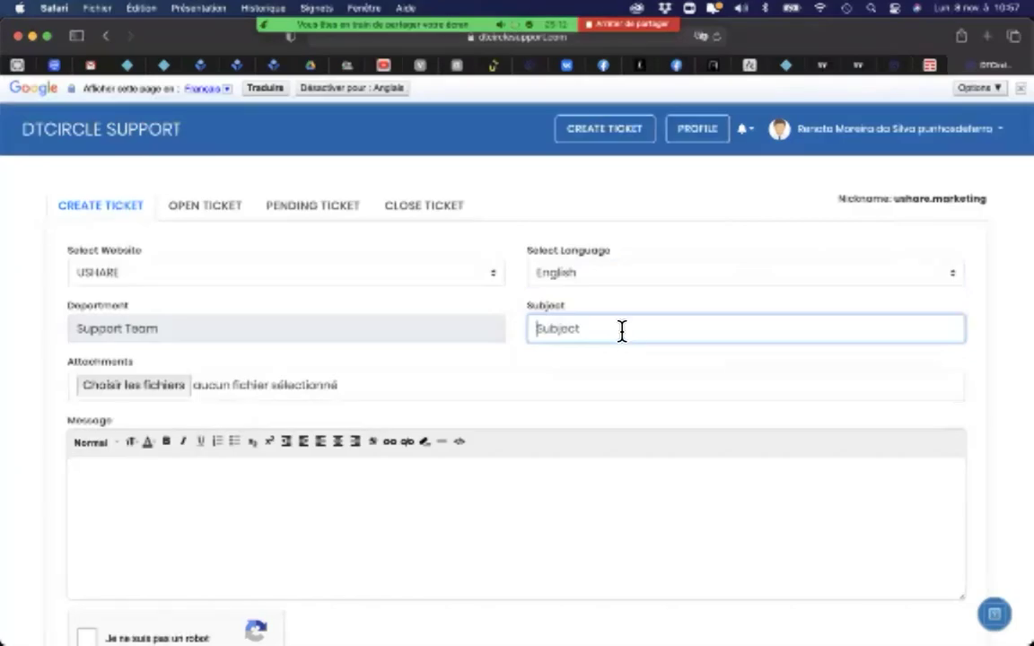
Step: Enter subject 'Compra da minha Ucard' and begin the message 'Bom dia' plus the Ucard purchase line
text(C)
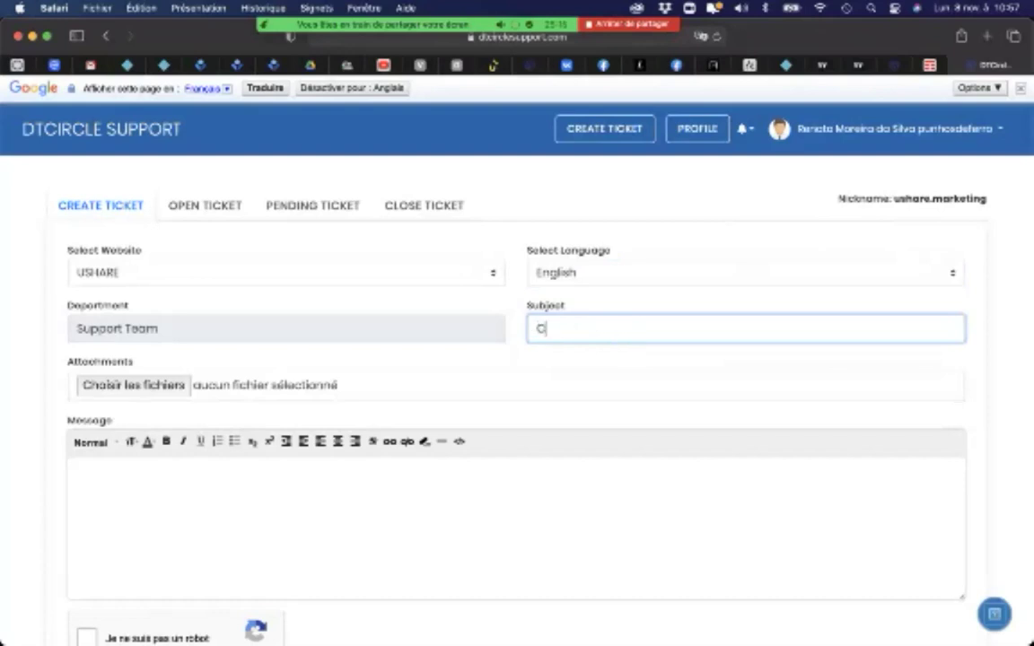
text(ompra da minha Ucard)
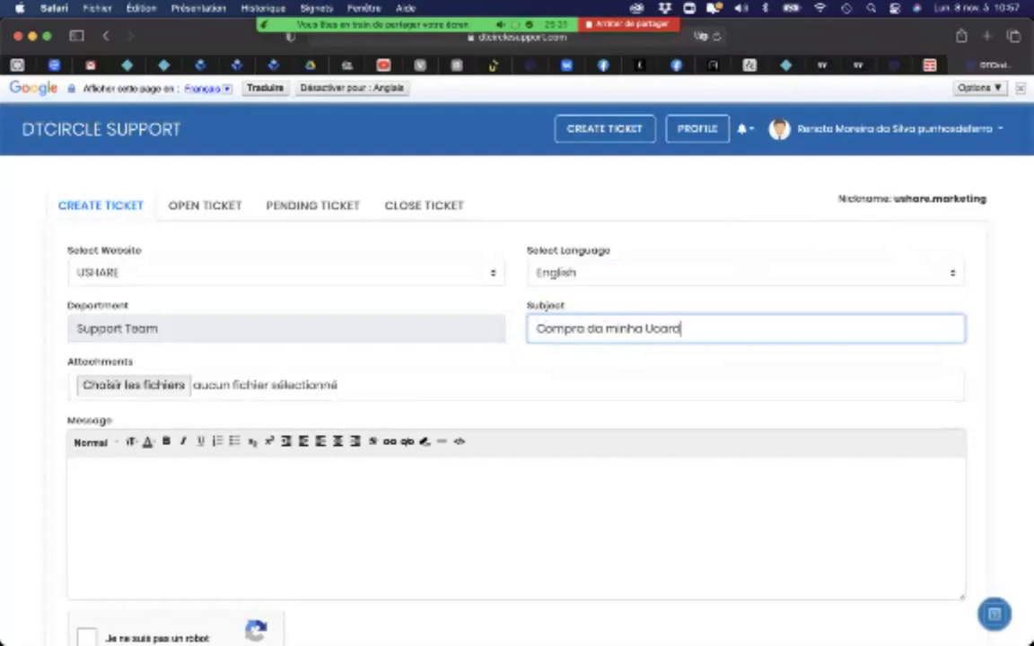
click(187, 482)
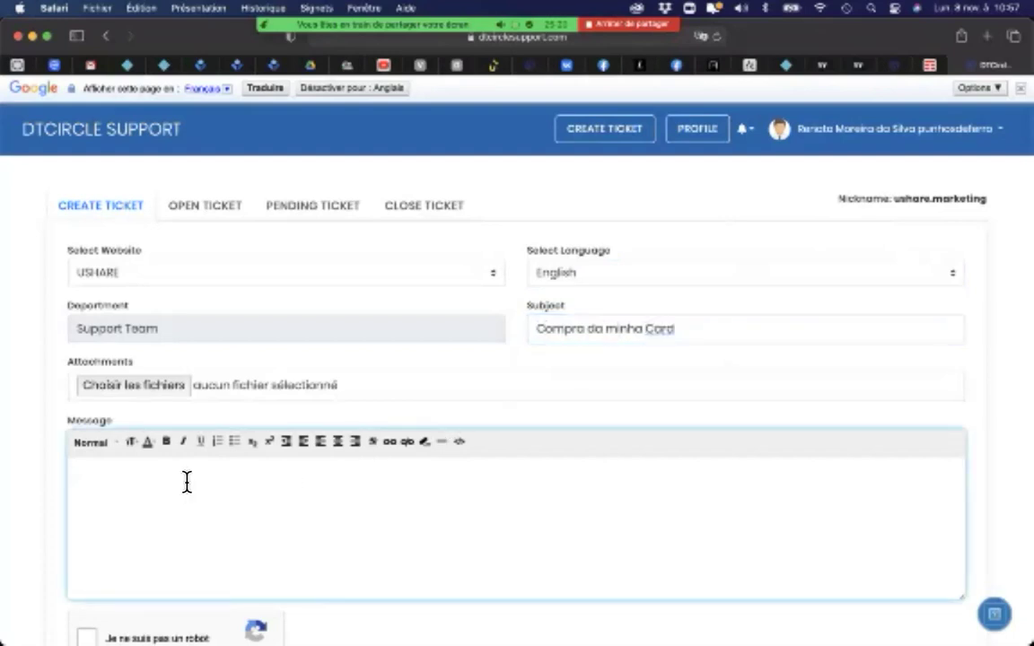
text(Bom dia)
key(Return)
key(Return)
text(Aqui )
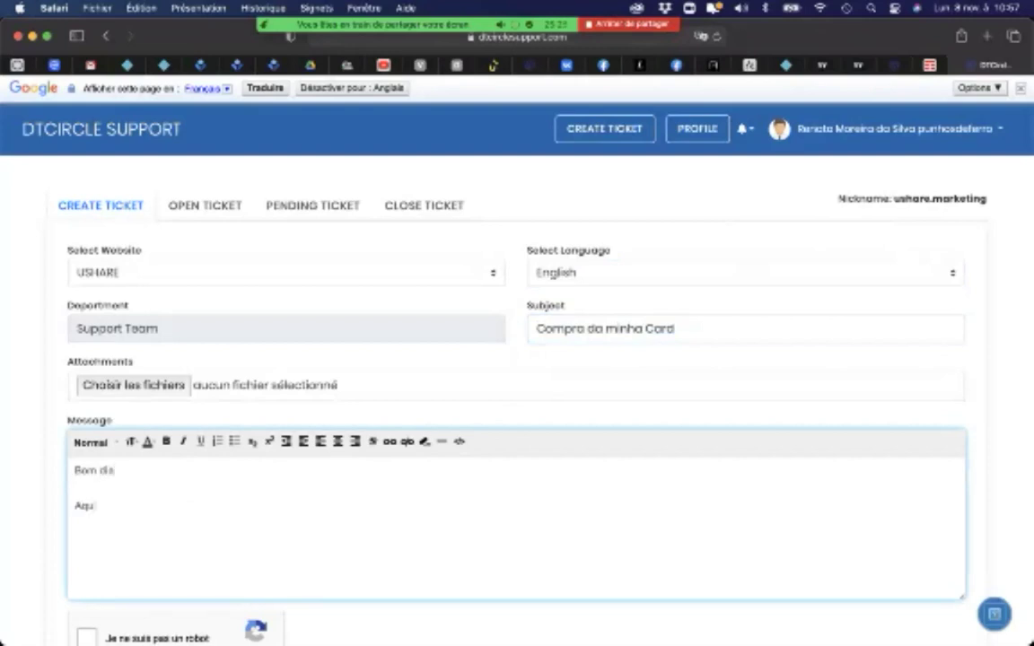
text(os dados para a c)
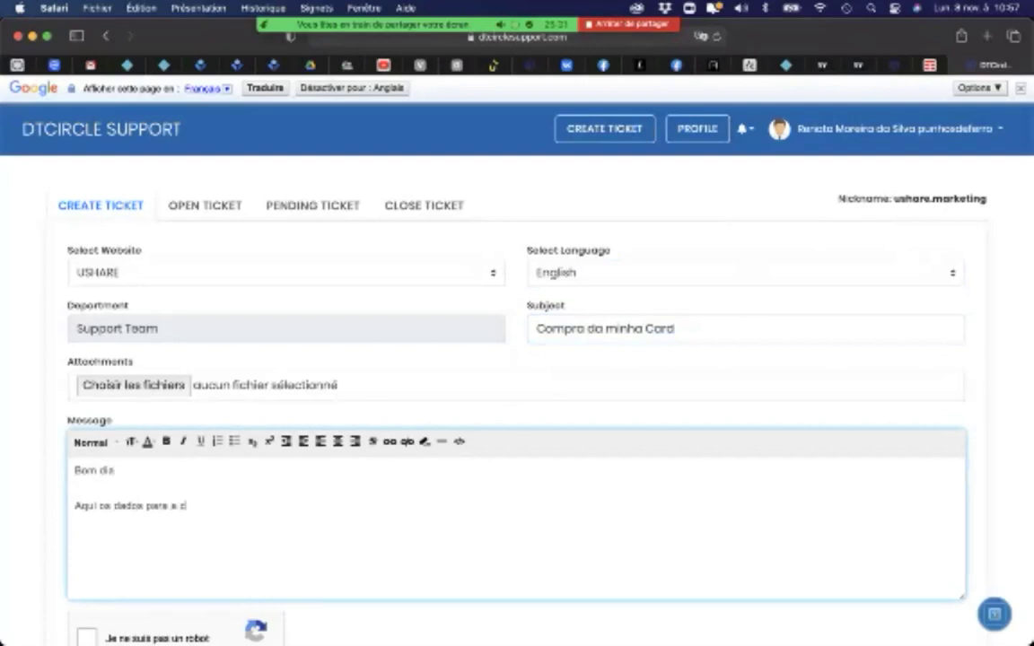
text(ompra da minha U)
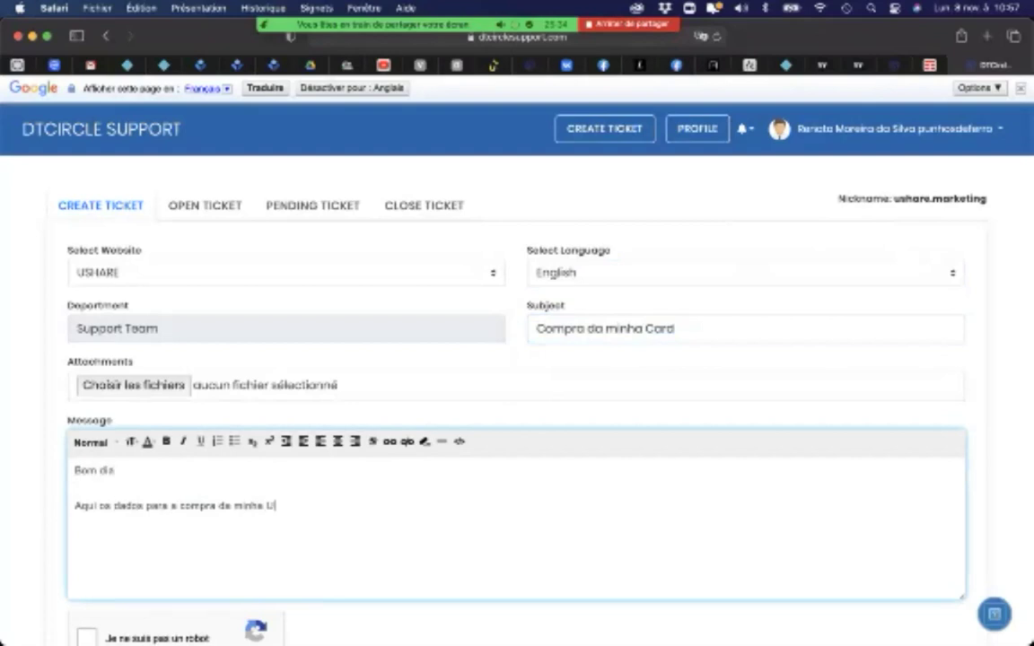
text(card)
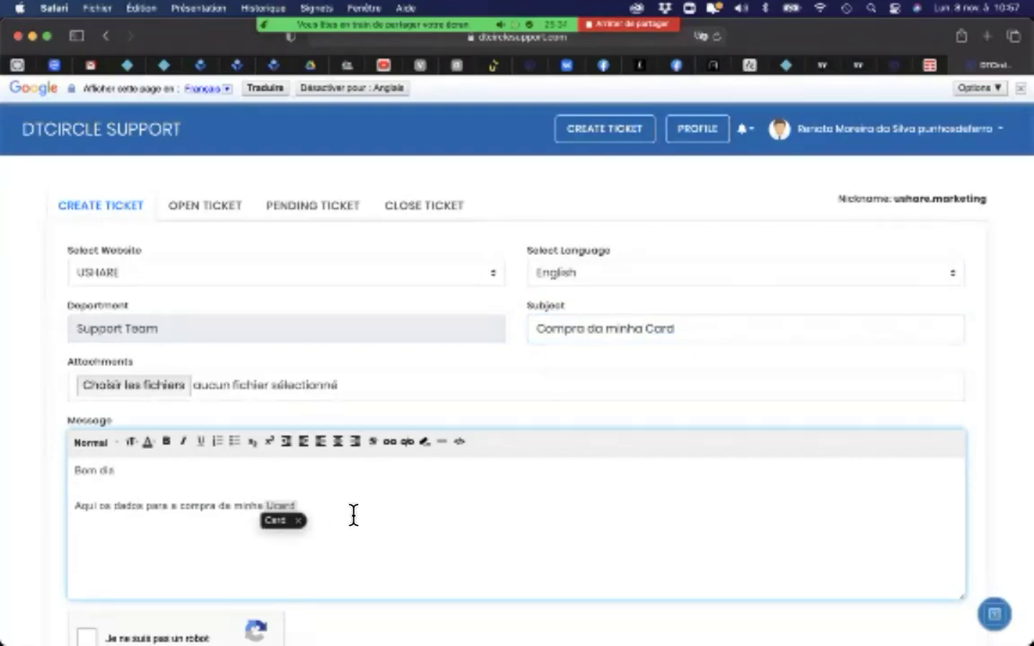
click(297, 521)
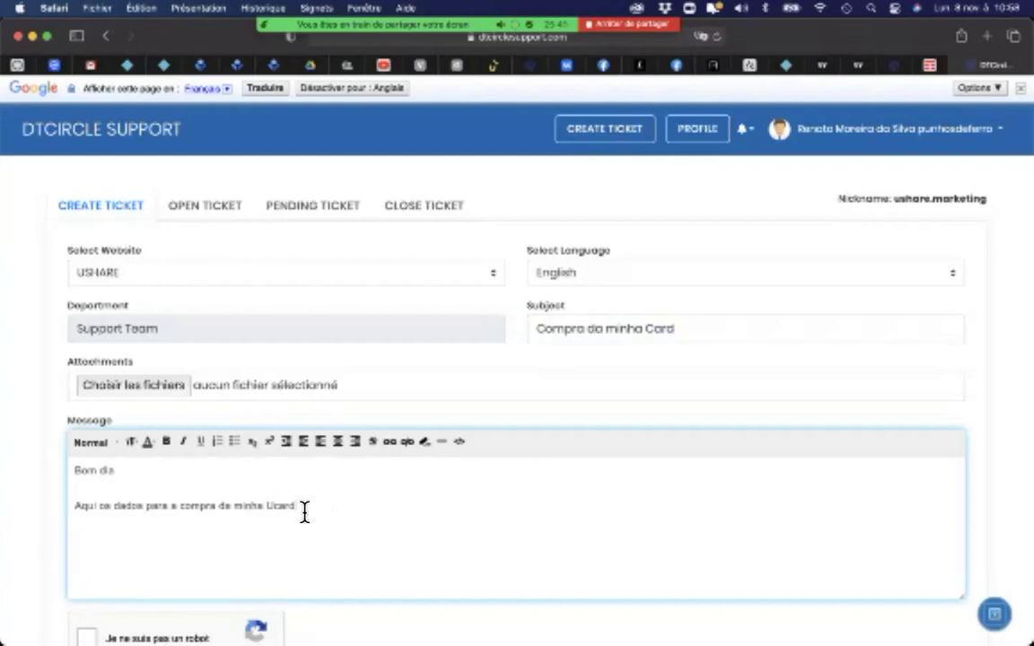
Step: Add an 'ID:' line with the pasted user ID number below the Ucard sentence
mouse_move(563, 13)
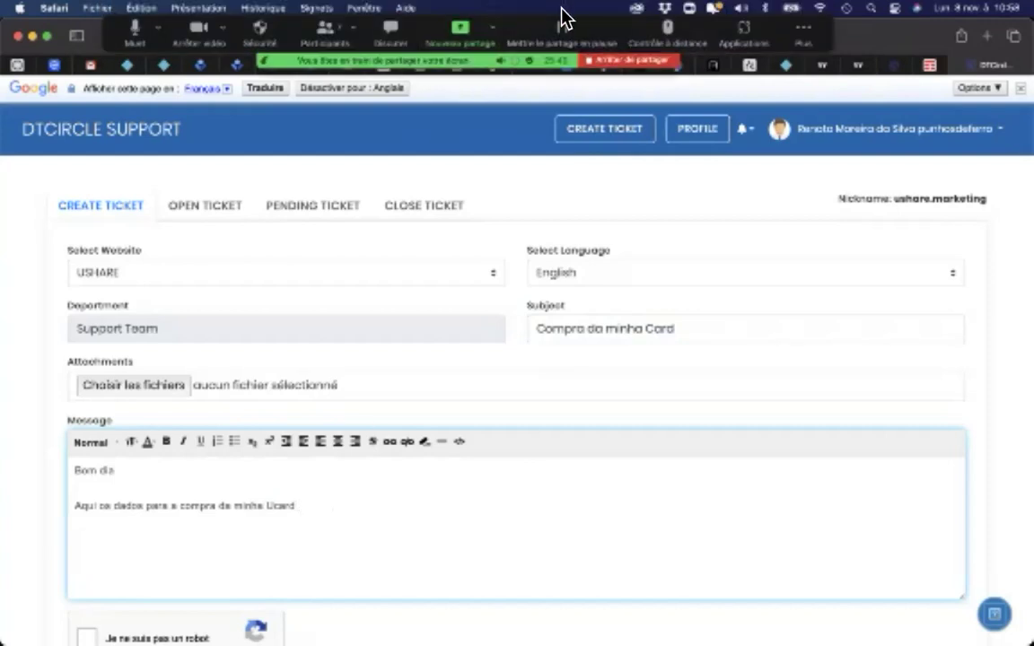
click(800, 36)
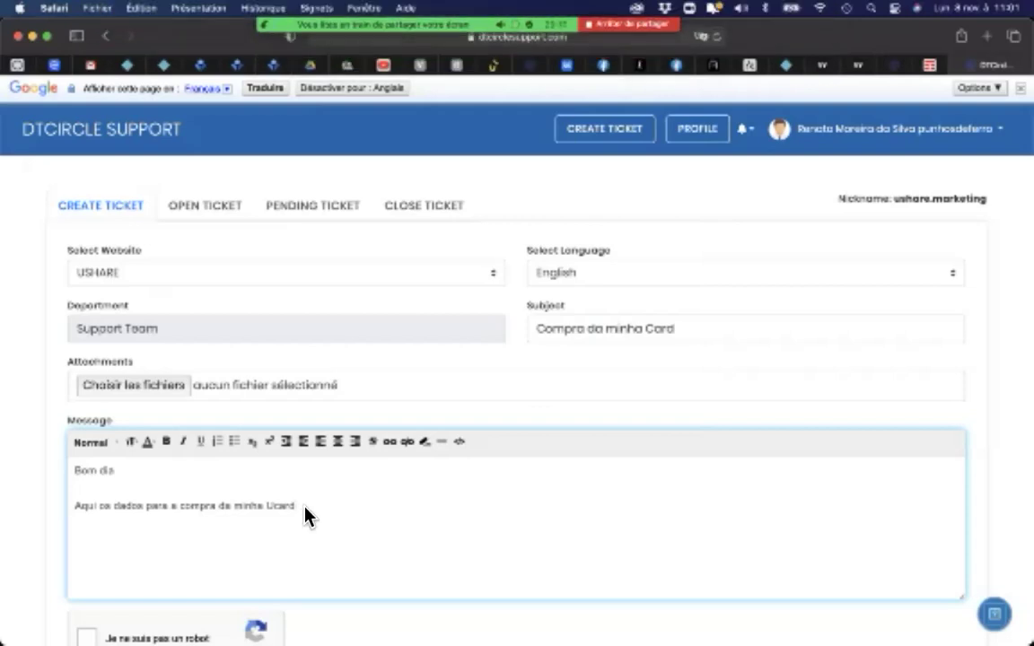
key(Return)
text(ID:)
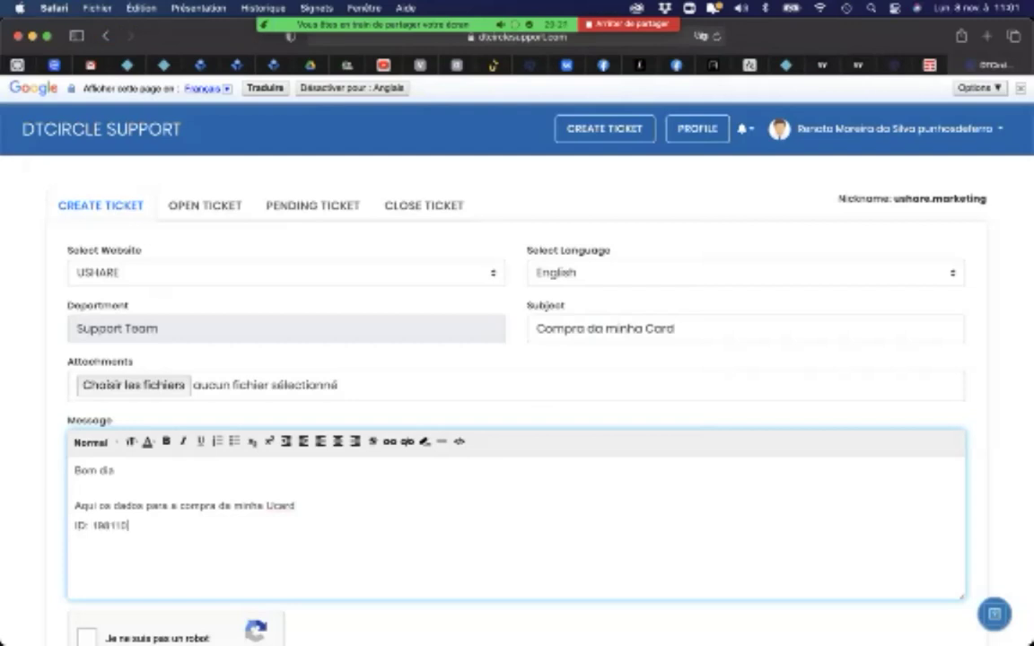
key(Return)
mouse_move(570, 65)
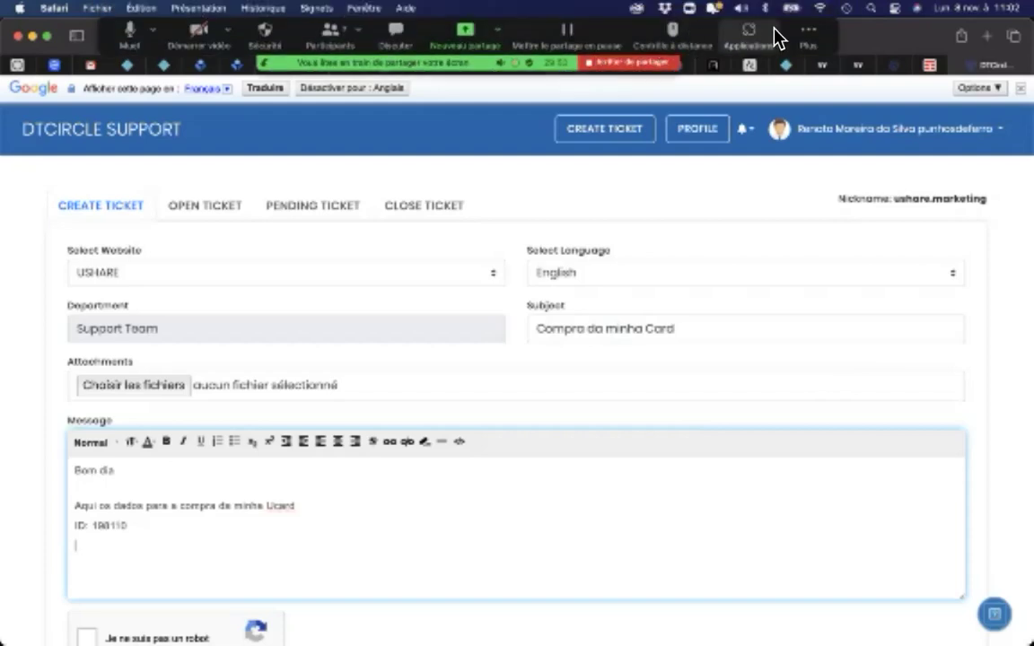
click(801, 33)
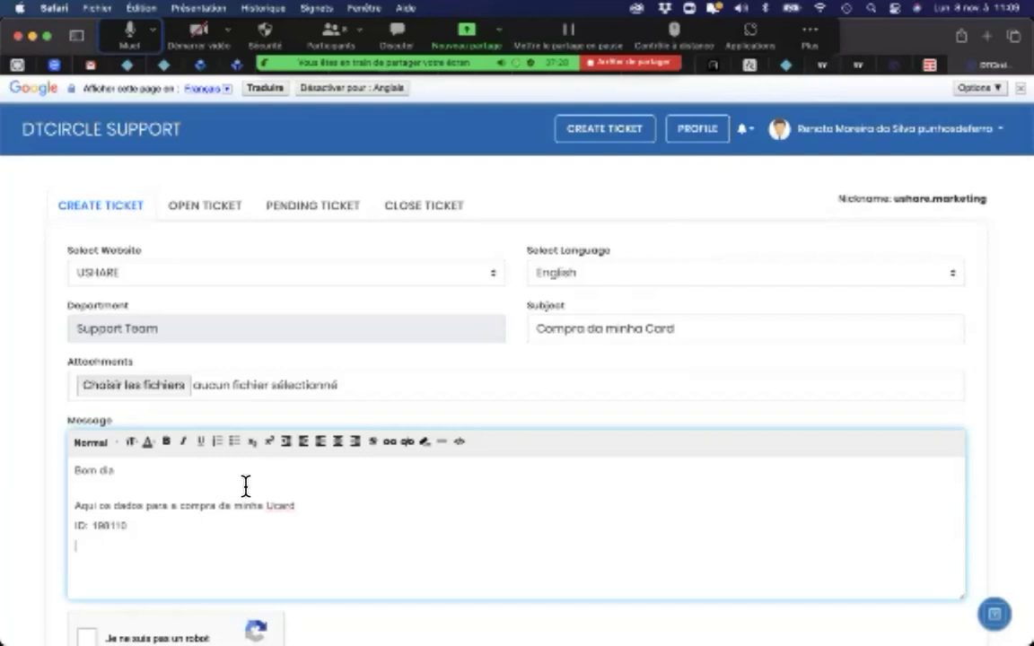
Step: Add a 'Numero: da encomenda:' line with the pasted order number
click(92, 540)
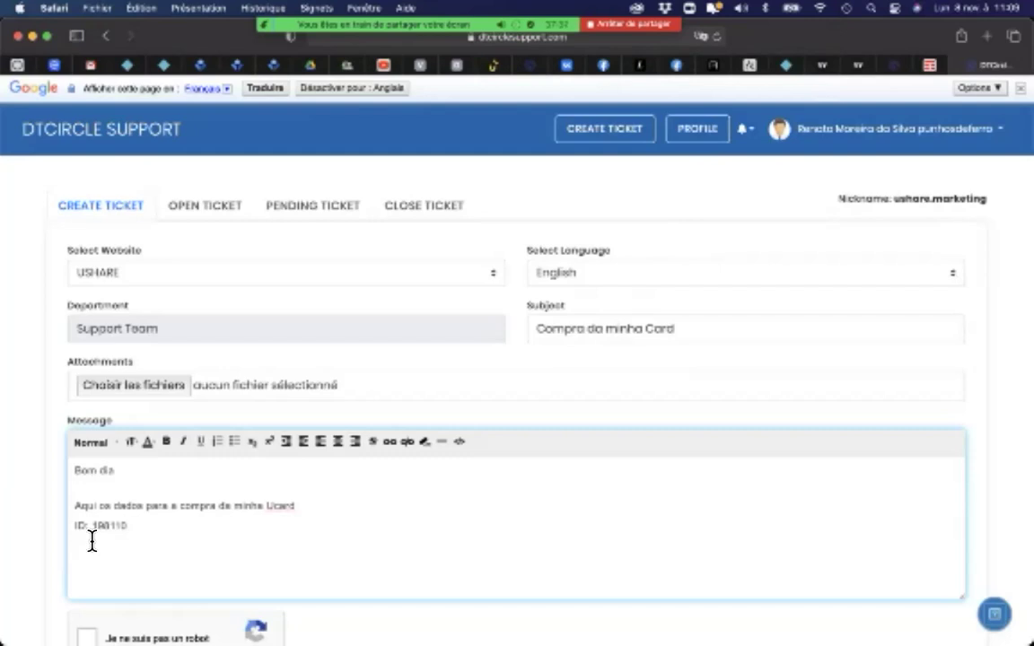
text(Nume)
text(ro:)
text( da )
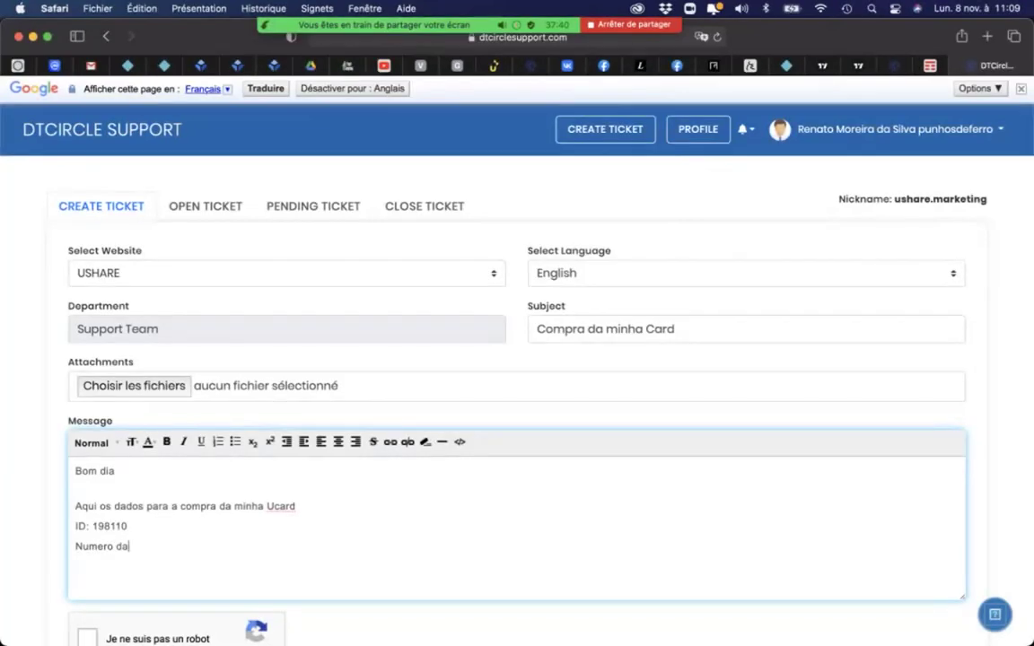
text(e)
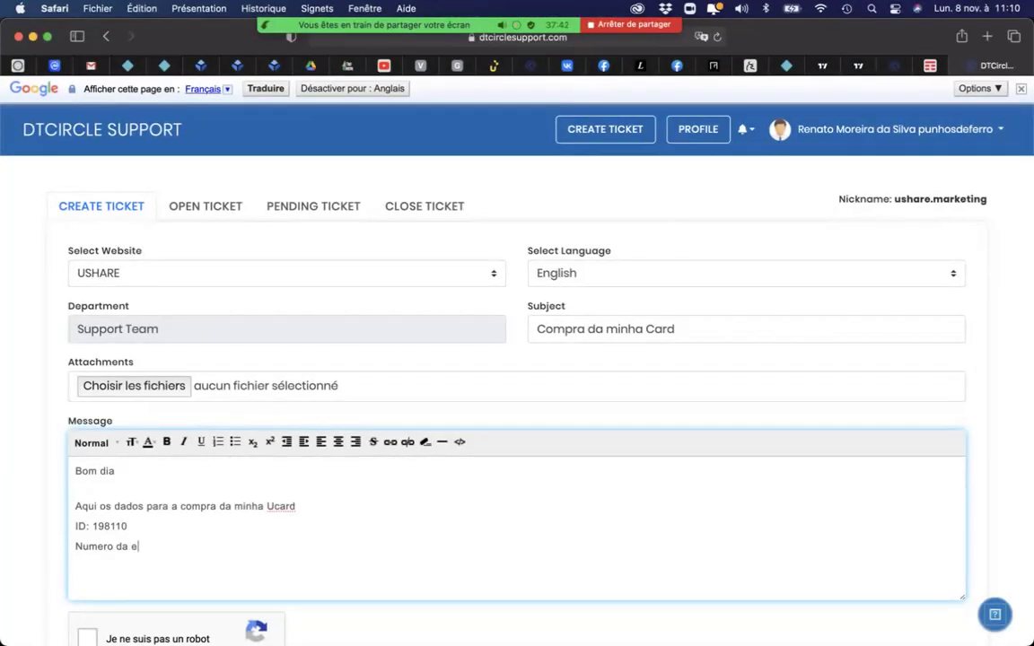
text(ncomenda:)
key(super+v)
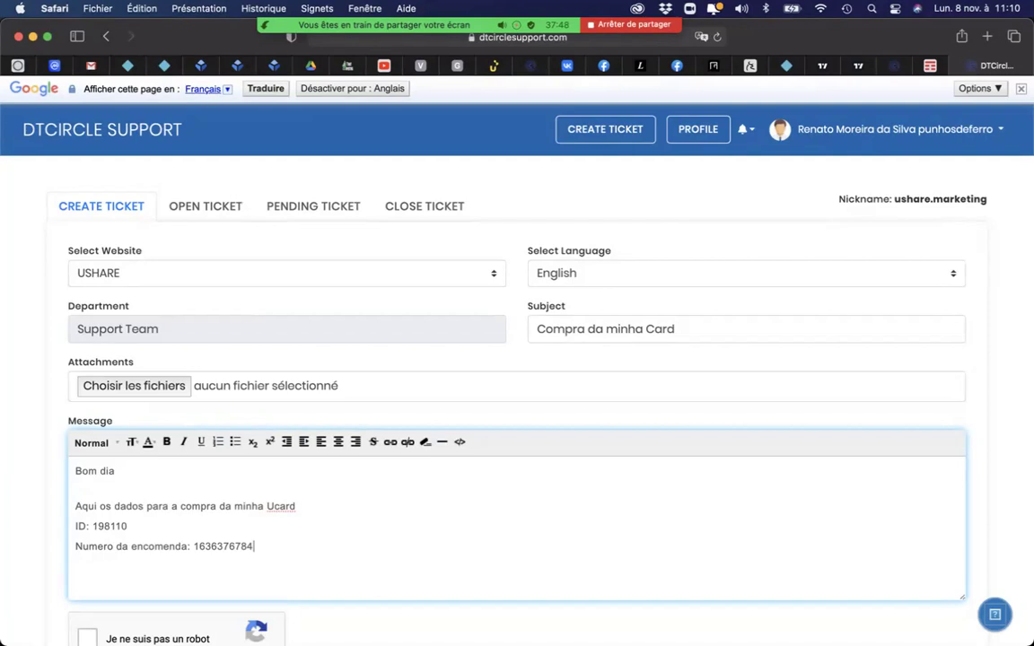
key(Return)
Step: Add the transaction number labelled 'Numero de transação :' and close with 'Muito Obrigado'
key(super+v)
click(74, 567)
text(Numero de transação :)
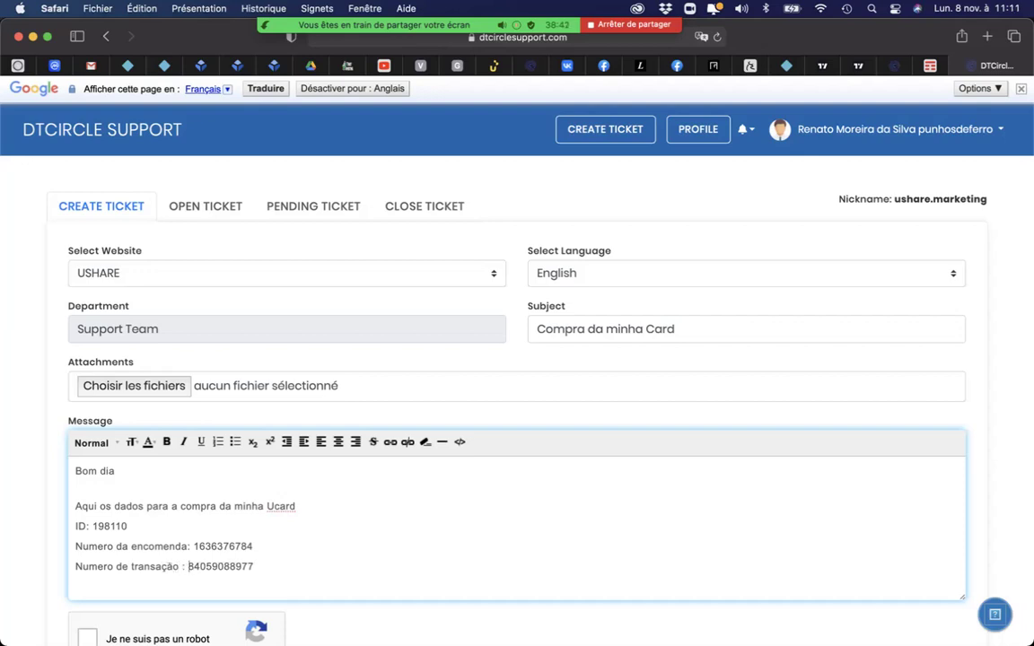
click(273, 575)
key(Return)
key(Return)
text(Muito Obrigado)
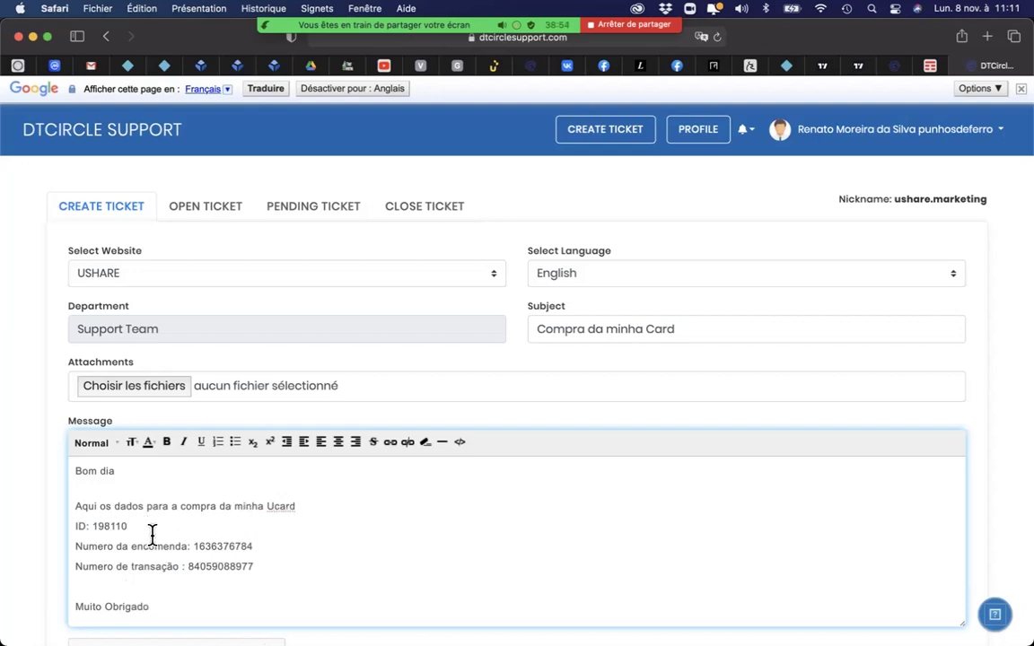
Step: Extend the Ucard sentence with 'de 300 Euros'
click(267, 561)
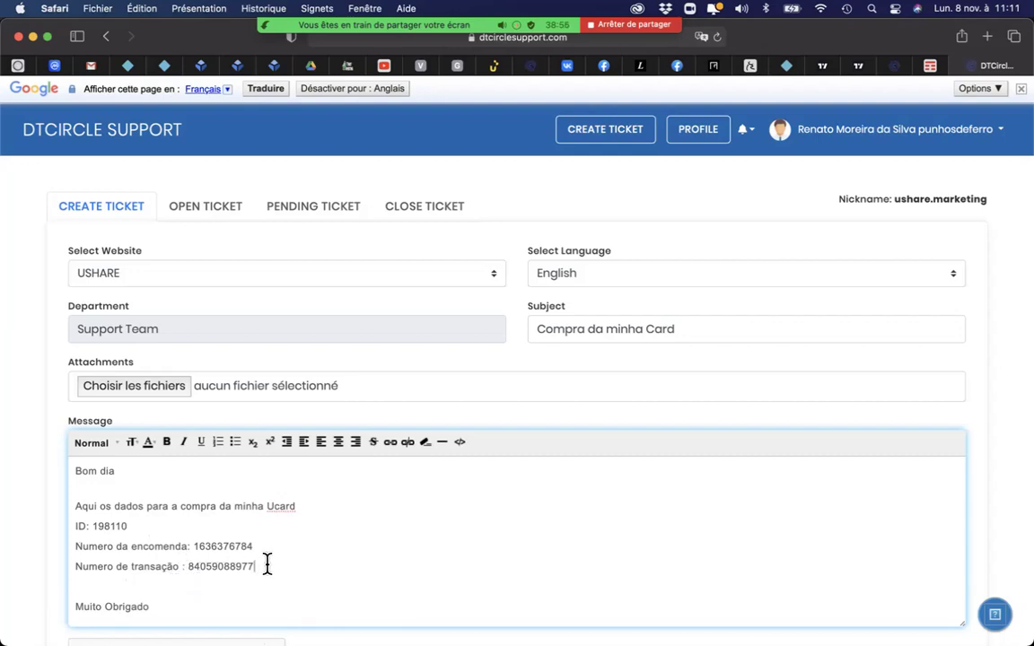
click(304, 508)
text(de 300 Euros)
Step: Pass the reCAPTCHA check and submit the ticket, which is refused as already pending
scroll(401, 520, down, 3)
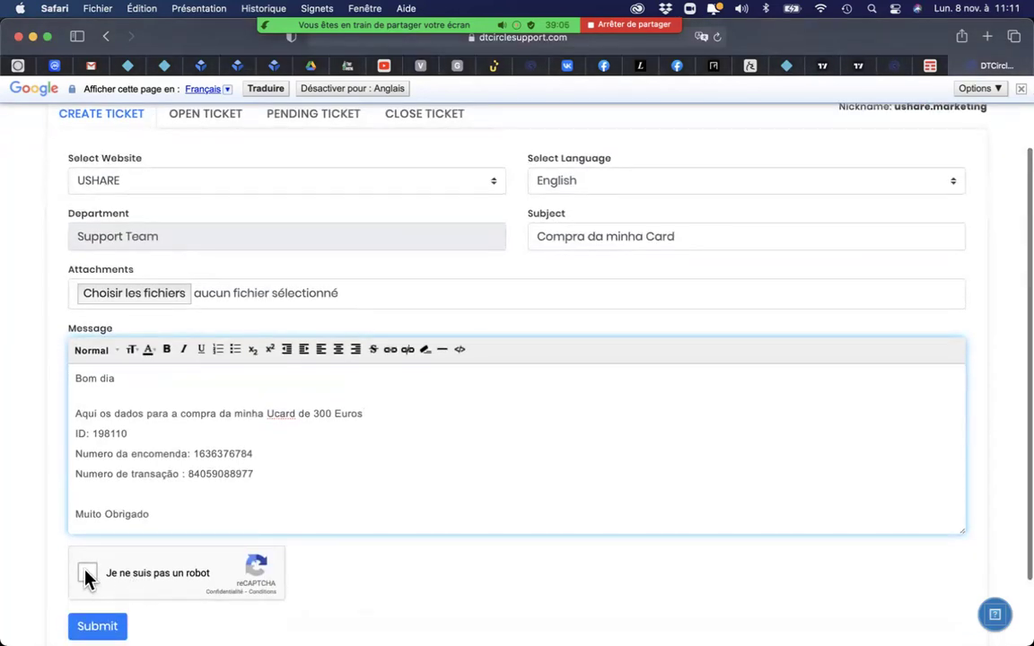
click(87, 575)
scroll(416, 619, down, 3)
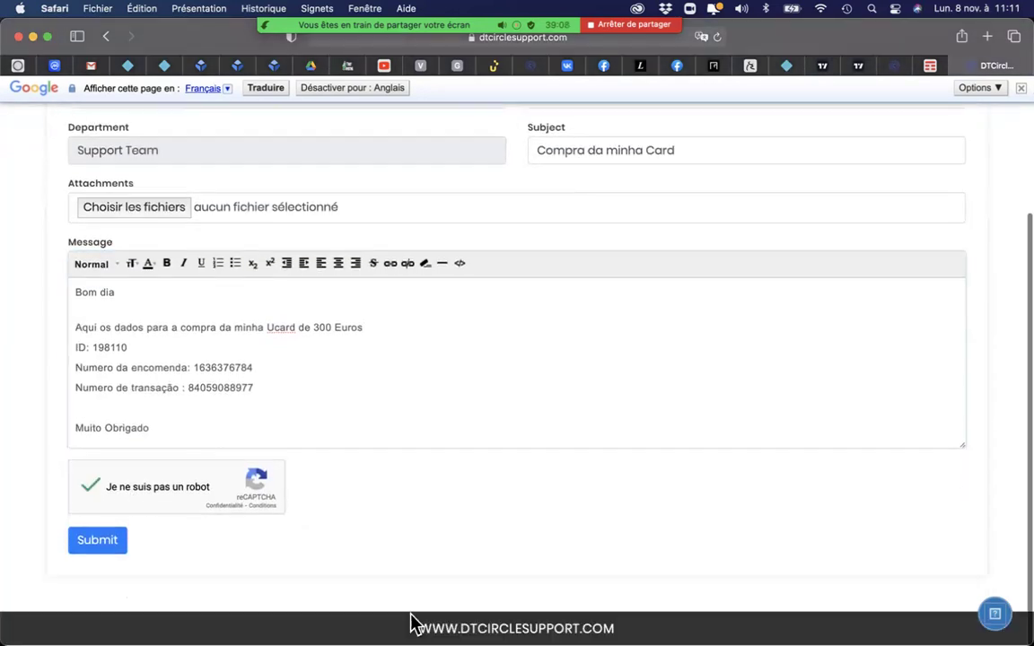
click(101, 546)
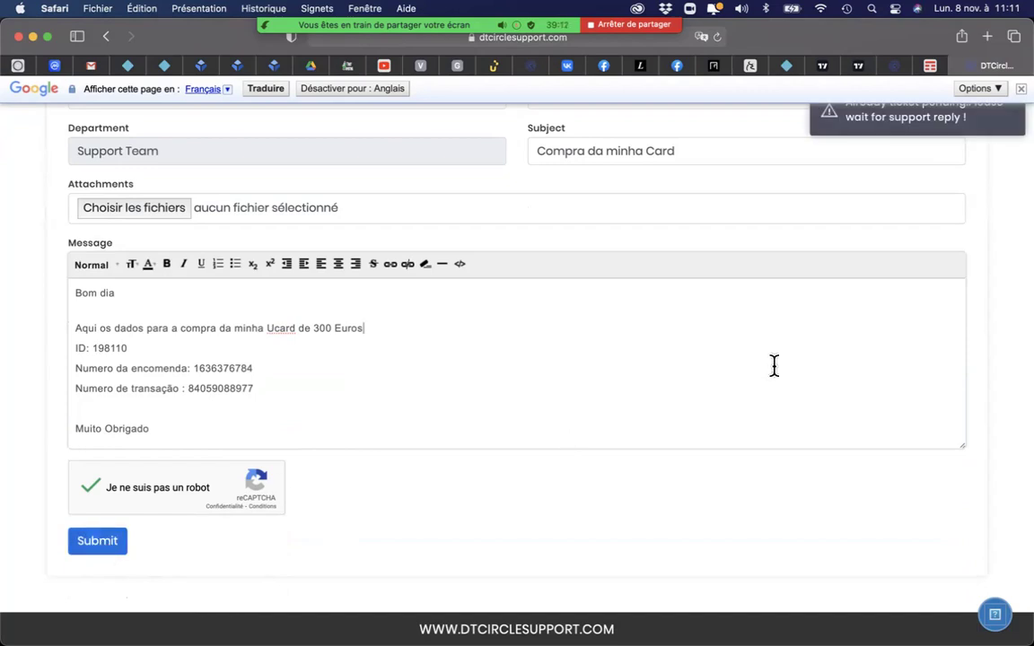
scroll(774, 364, up, 3)
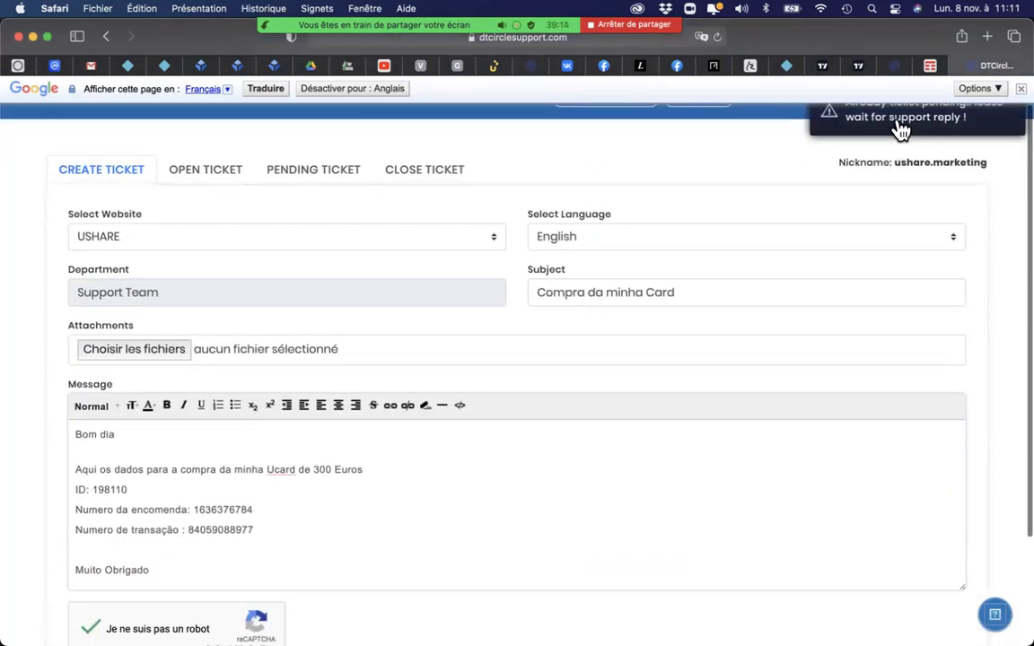
scroll(901, 130, up, 1)
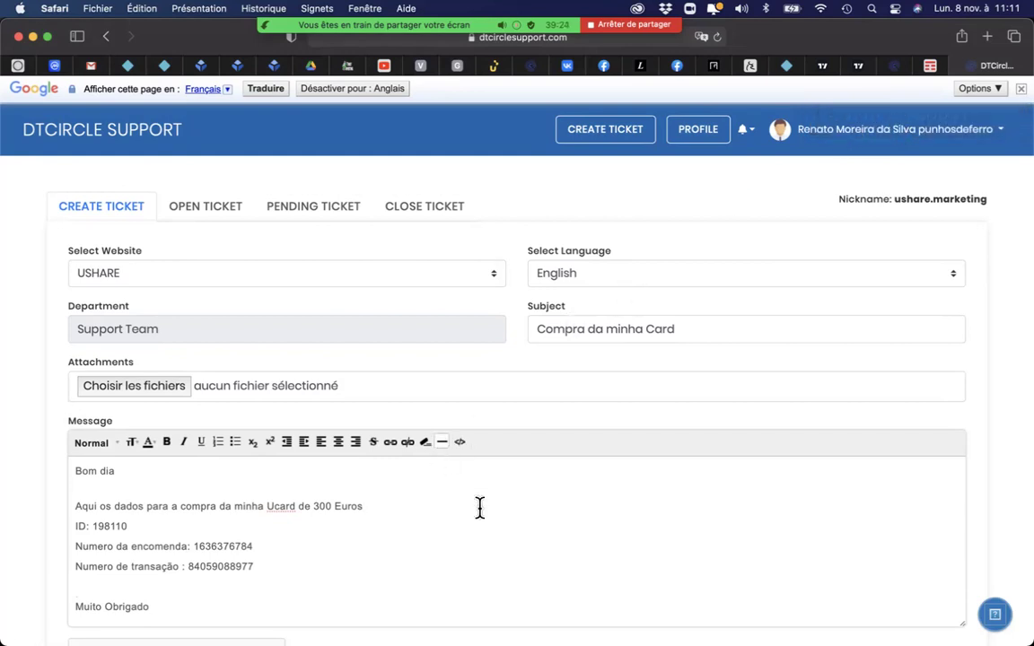
scroll(480, 508, down, 5)
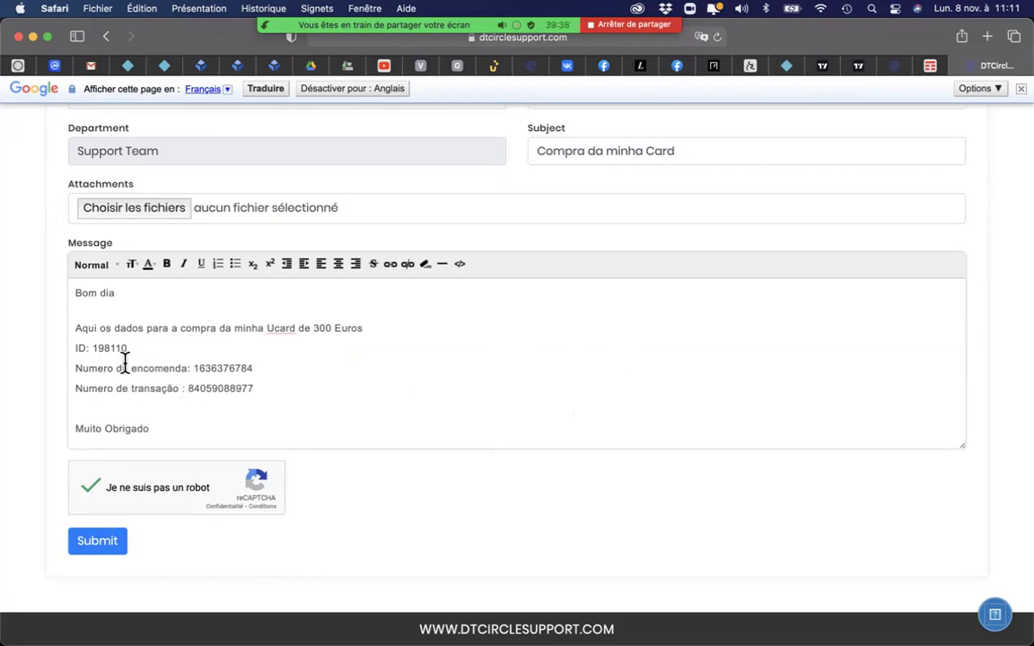
drag(123, 349, 74, 349)
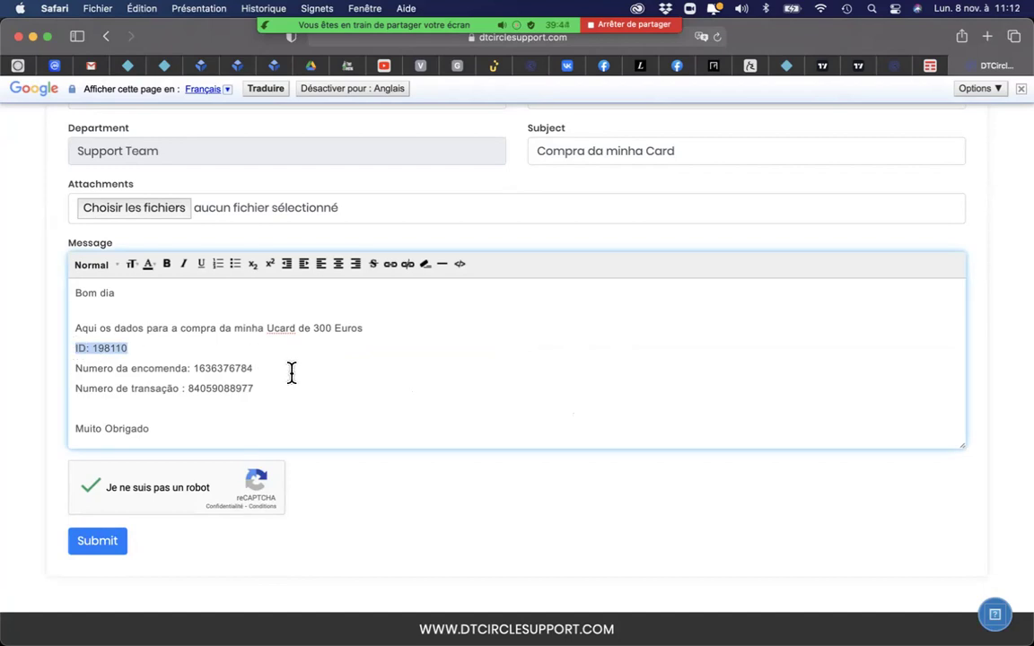
drag(248, 368, 190, 368)
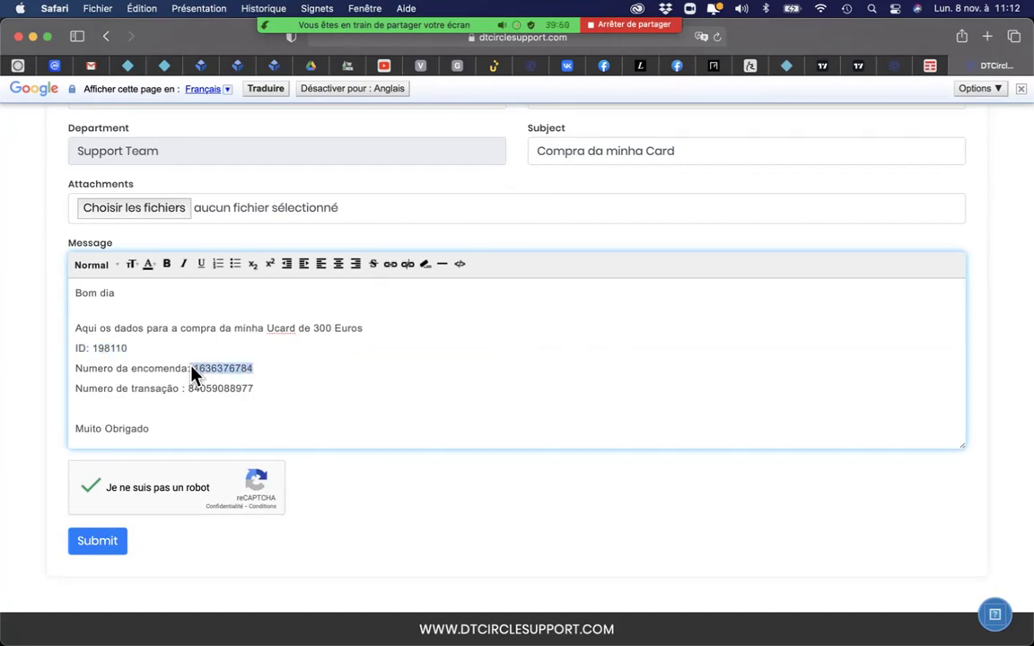
click(256, 388)
drag(256, 388, 189, 386)
scroll(228, 395, up, 1)
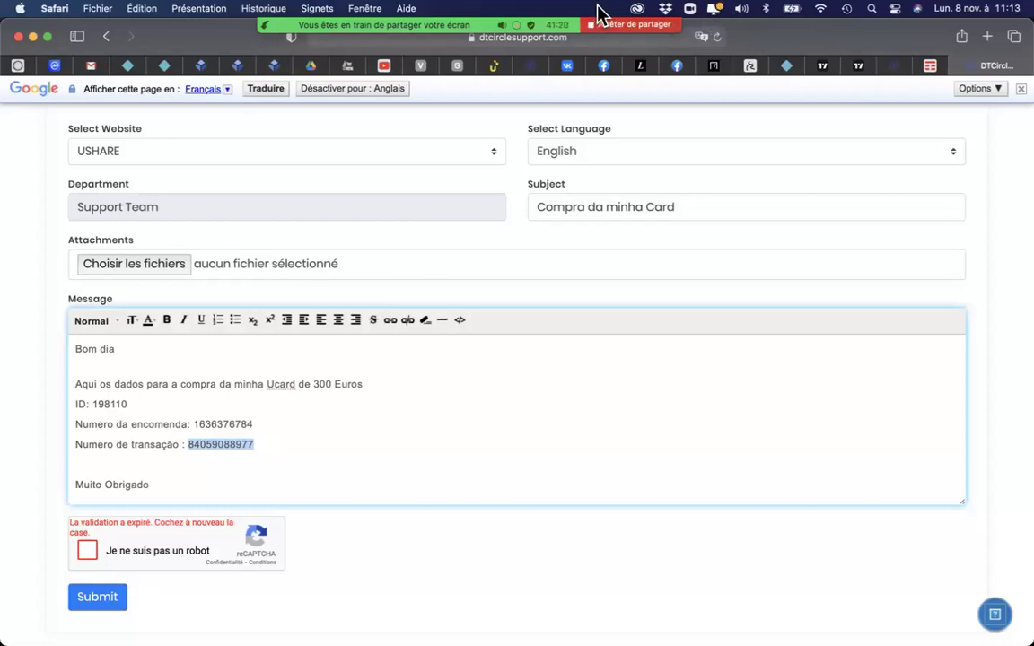
mouse_move(584, 16)
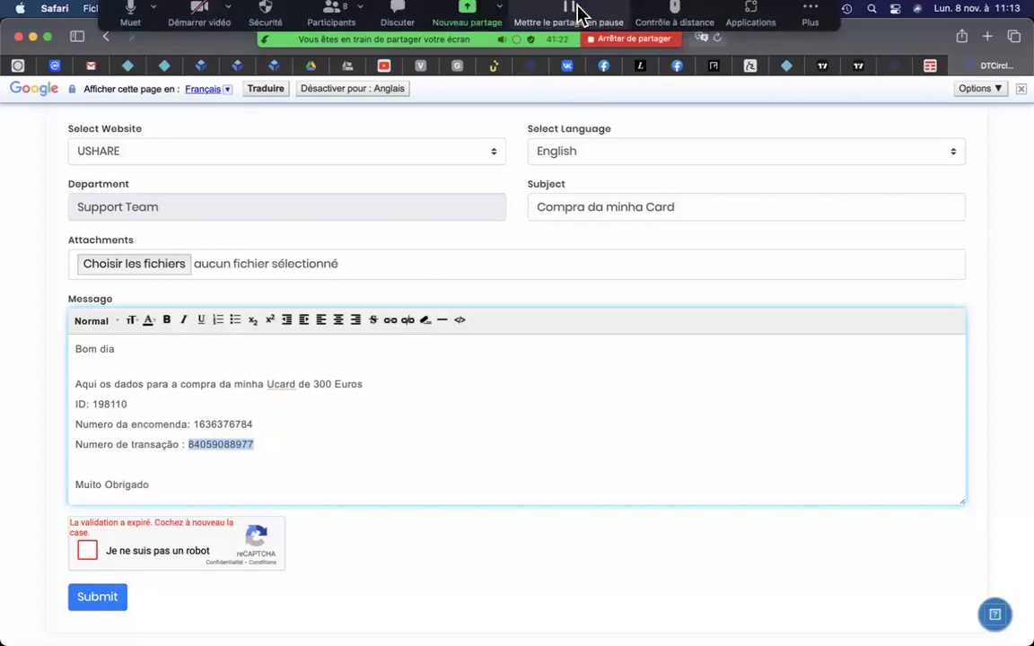
click(813, 37)
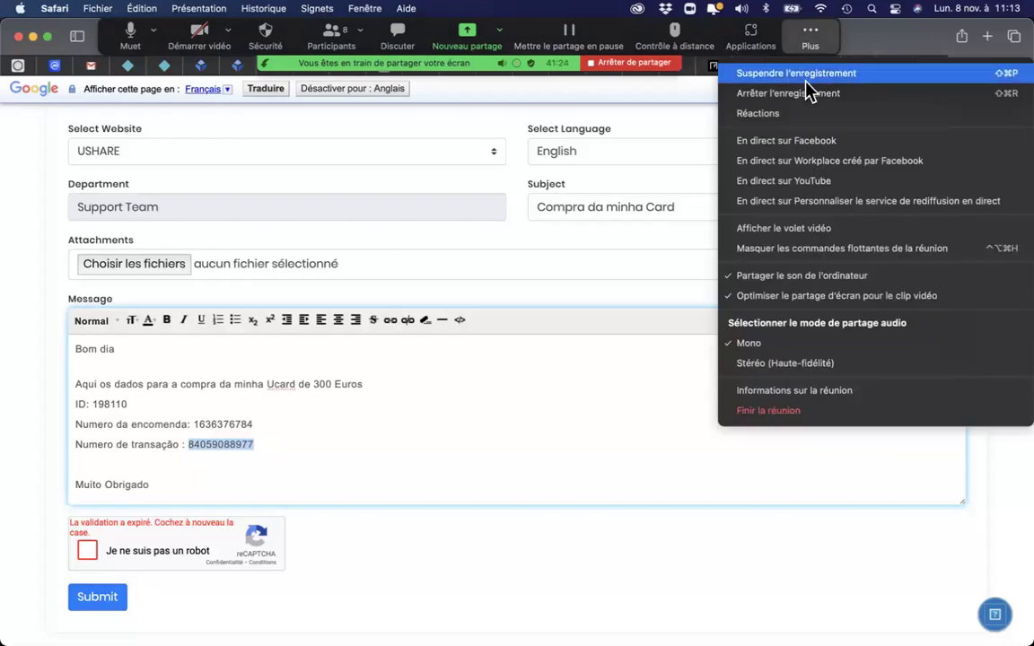